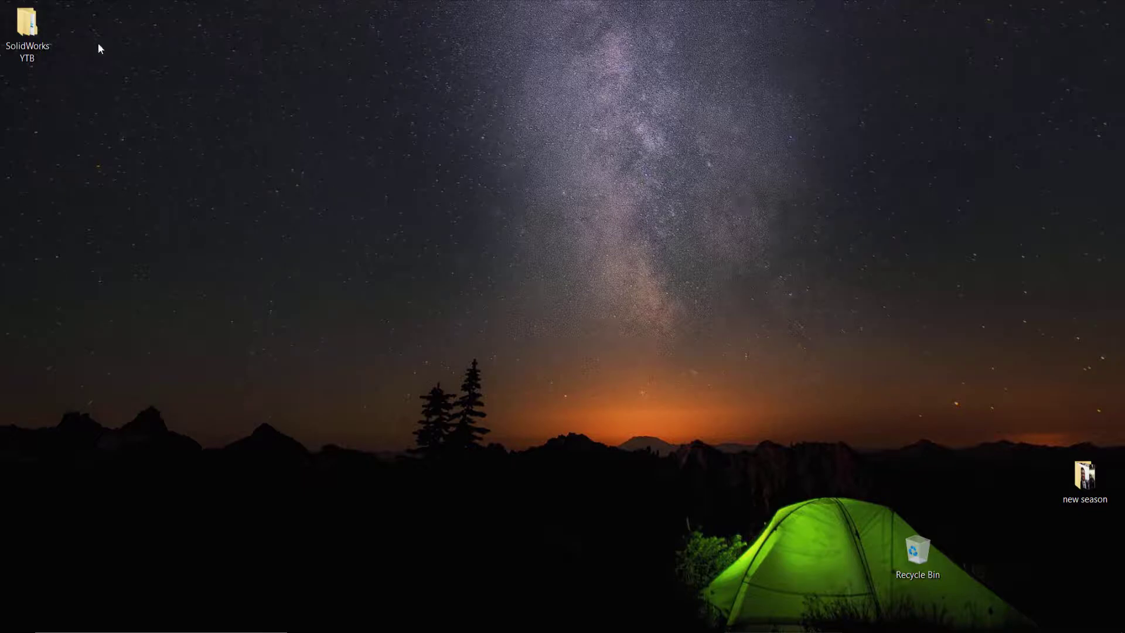
Open the Assembly file from SolidWorks YTB > Assembly Tutorial > Solidworks for begginers - Assembly - 01.
double_click(4, 34)
double_click(178, 190)
double_click(178, 190)
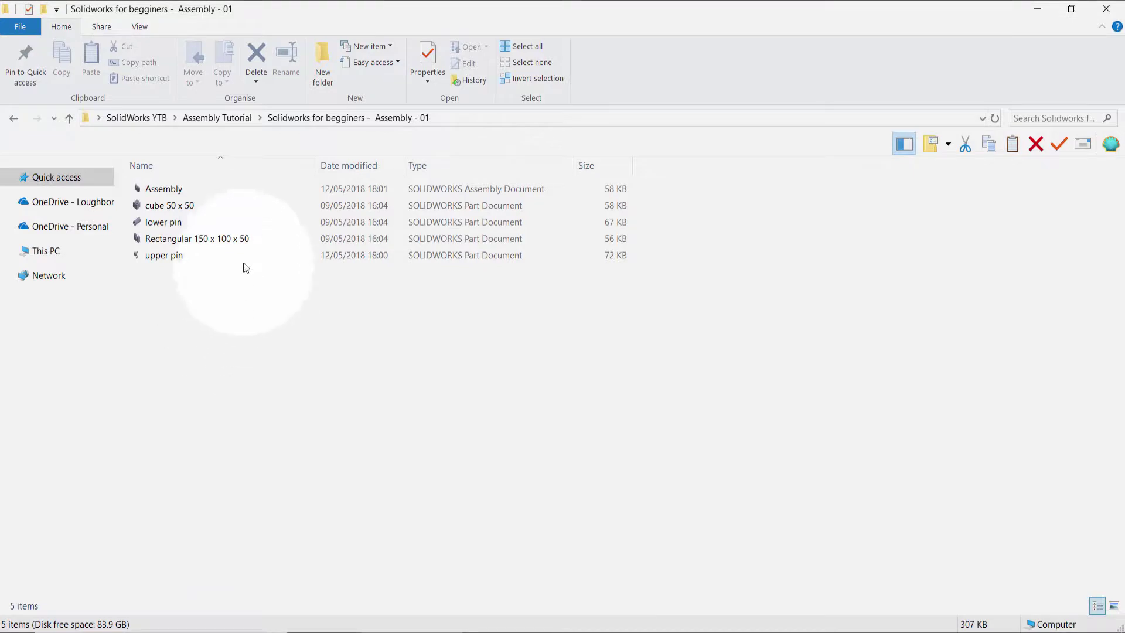
click(175, 190)
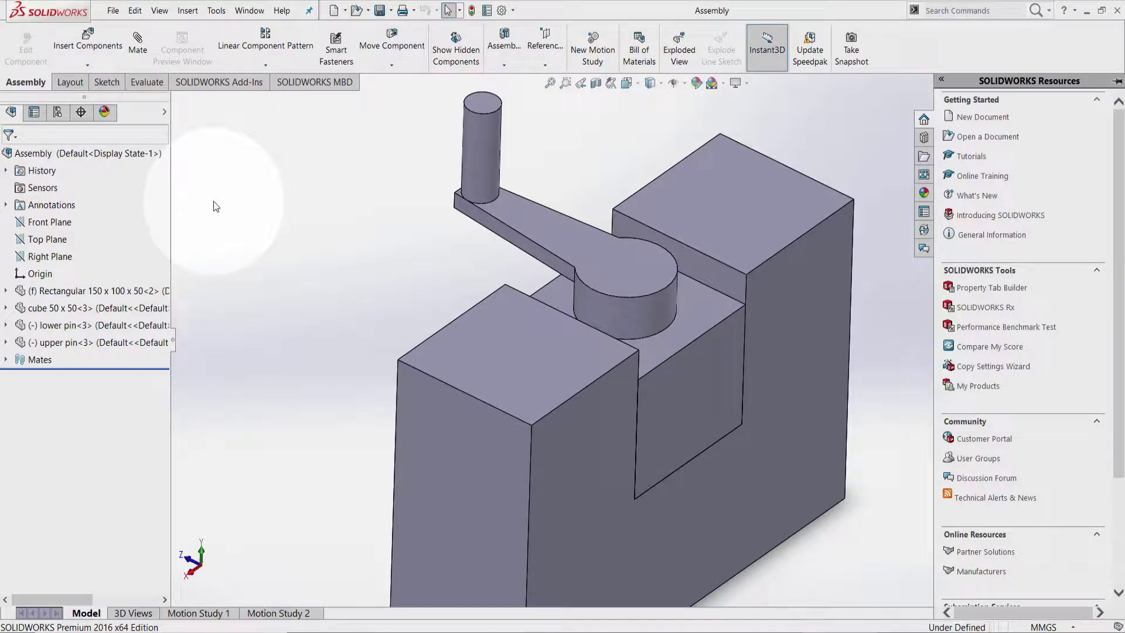
Make a new drawing from the assembly on an A4 (ISO) sheet.
click(344, 9)
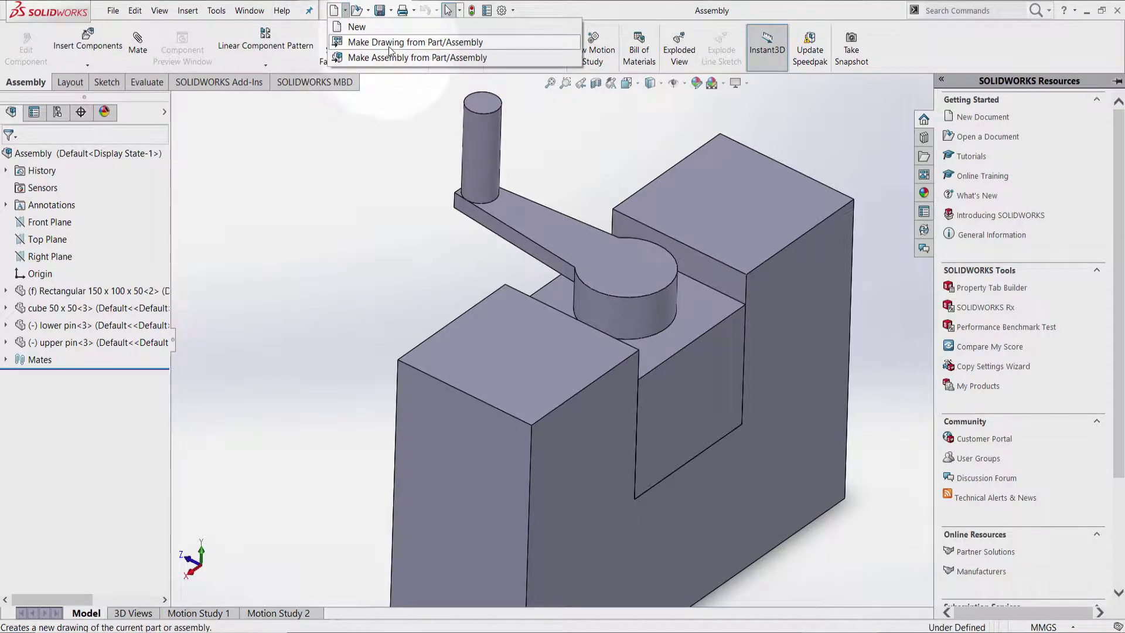
click(407, 47)
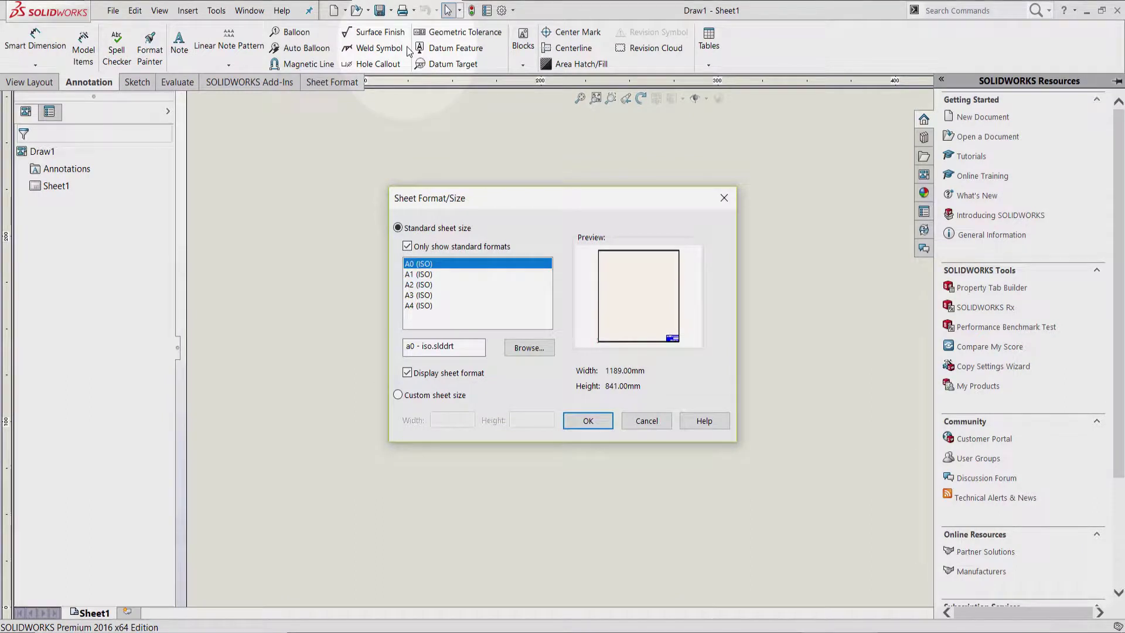
click(411, 307)
click(578, 423)
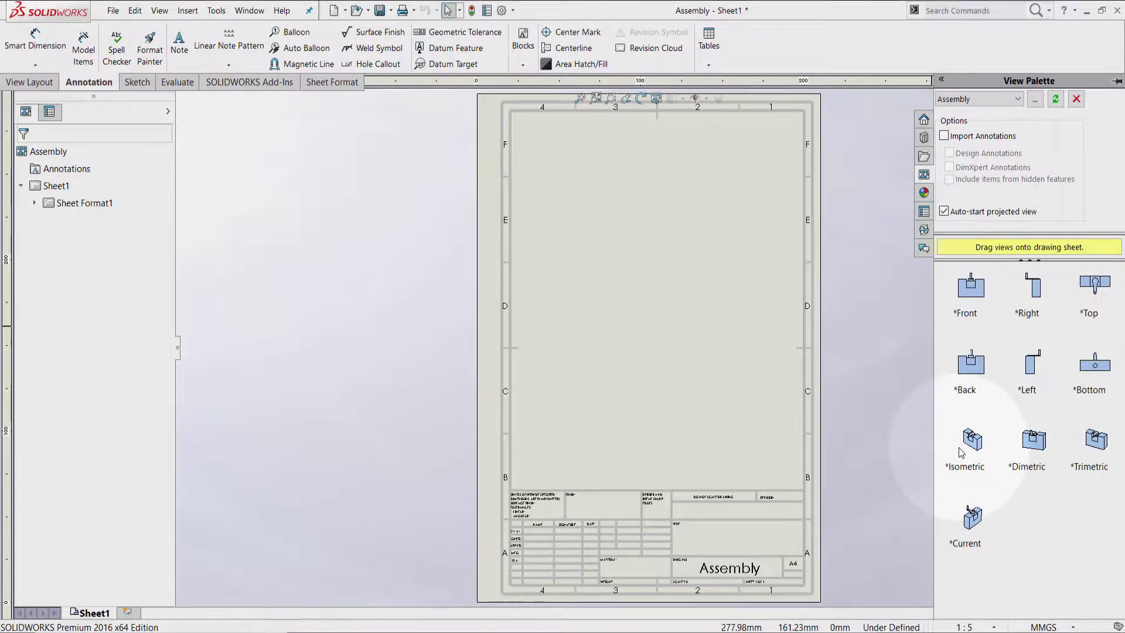
Place an isometric view of the assembly on the sheet at a custom 1:2 scale.
mouse_move(971, 443)
mouse_down()
mouse_move(771, 344)
mouse_move(704, 353)
mouse_up()
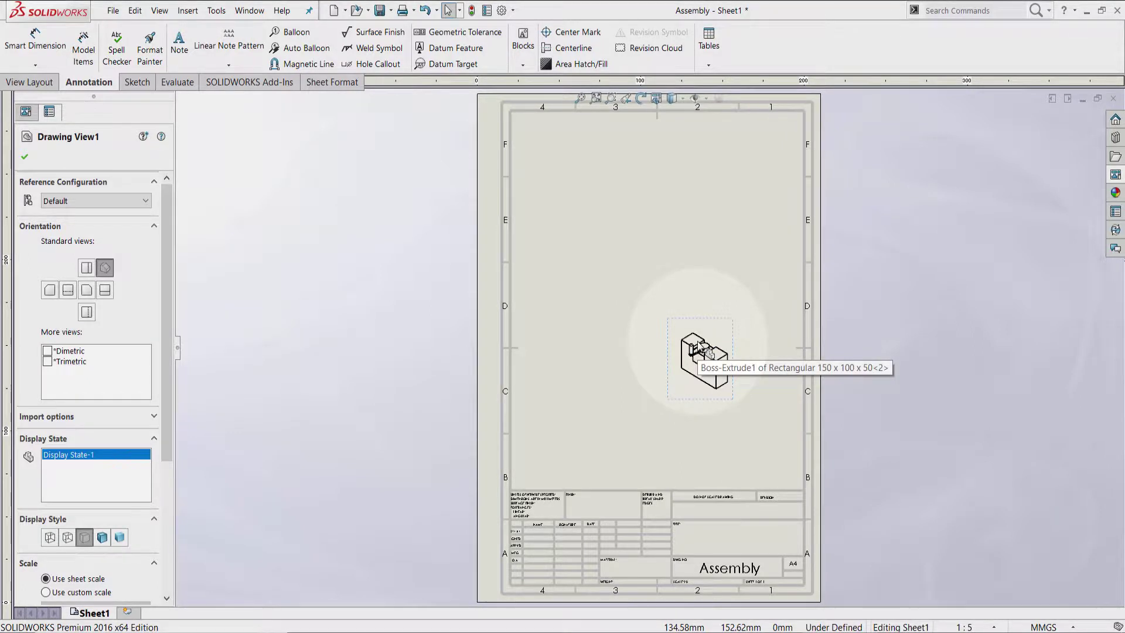
scroll(114, 448, down, 3)
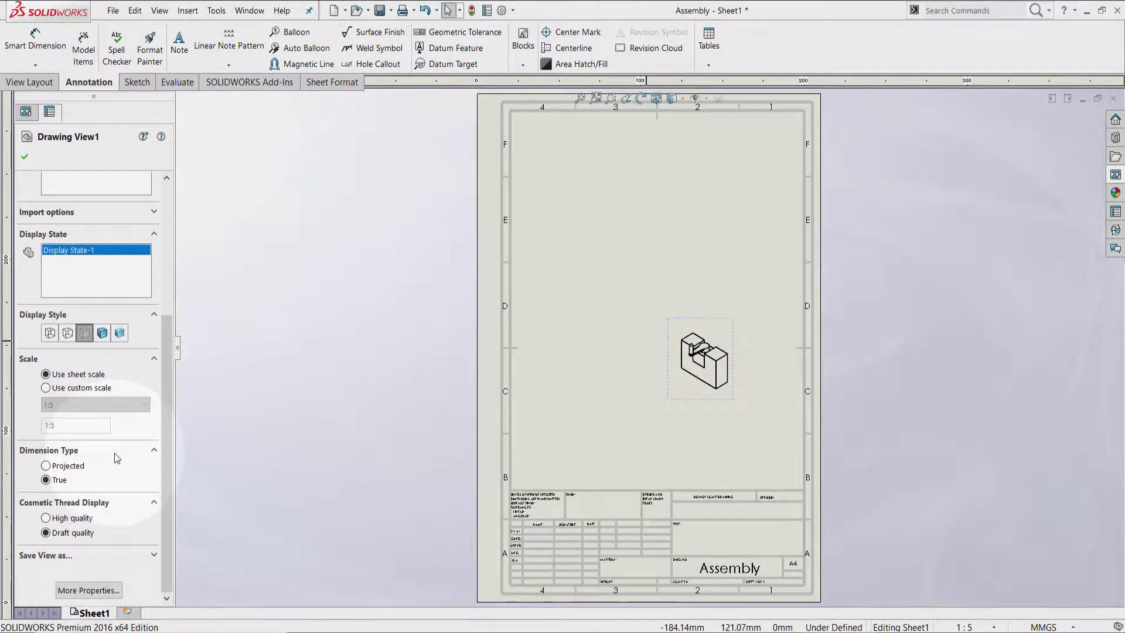
click(47, 389)
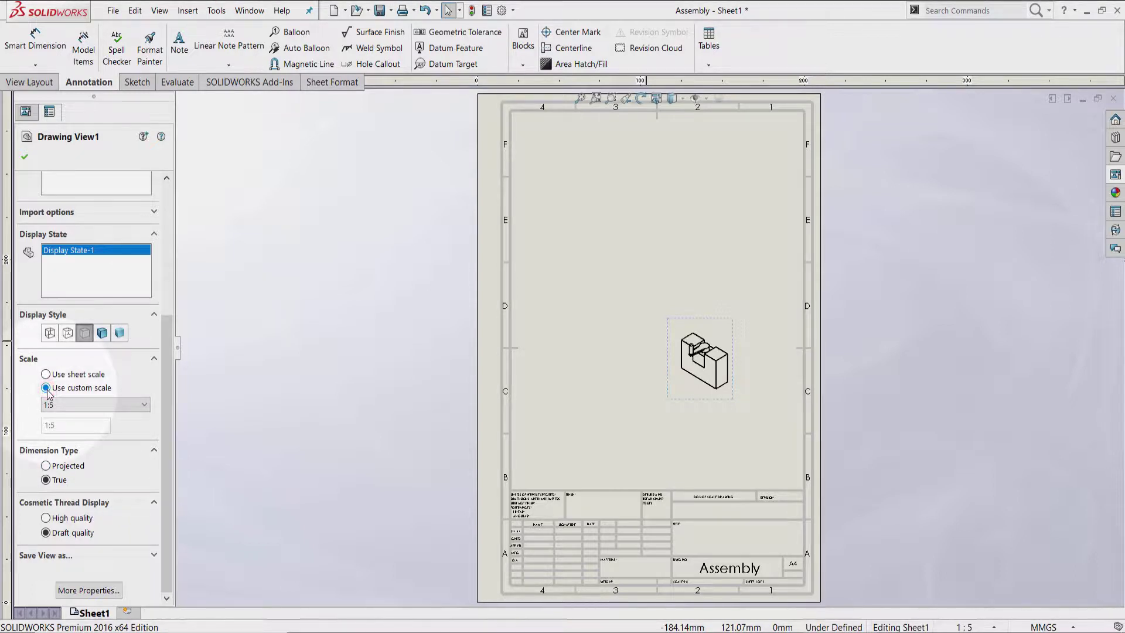
click(59, 405)
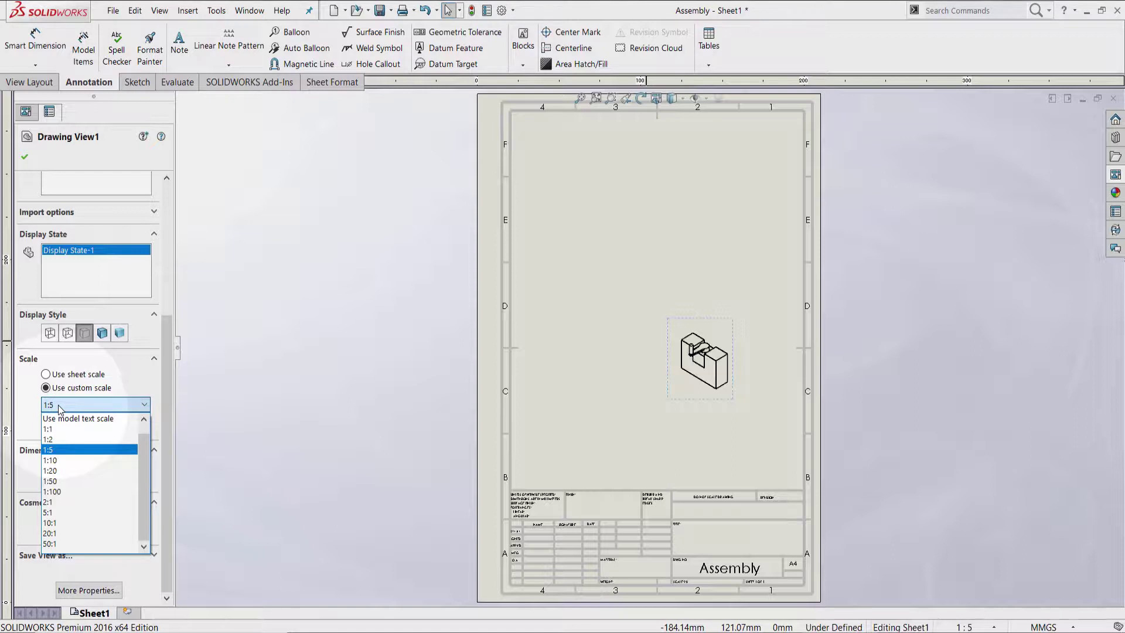
click(62, 439)
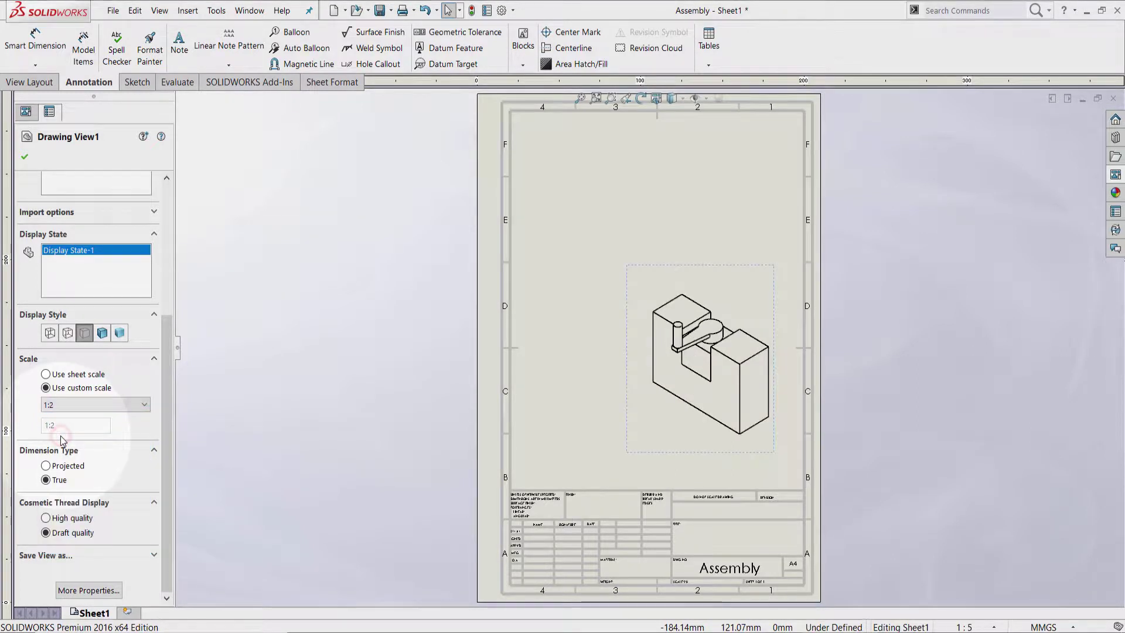
scroll(68, 420, up, 5)
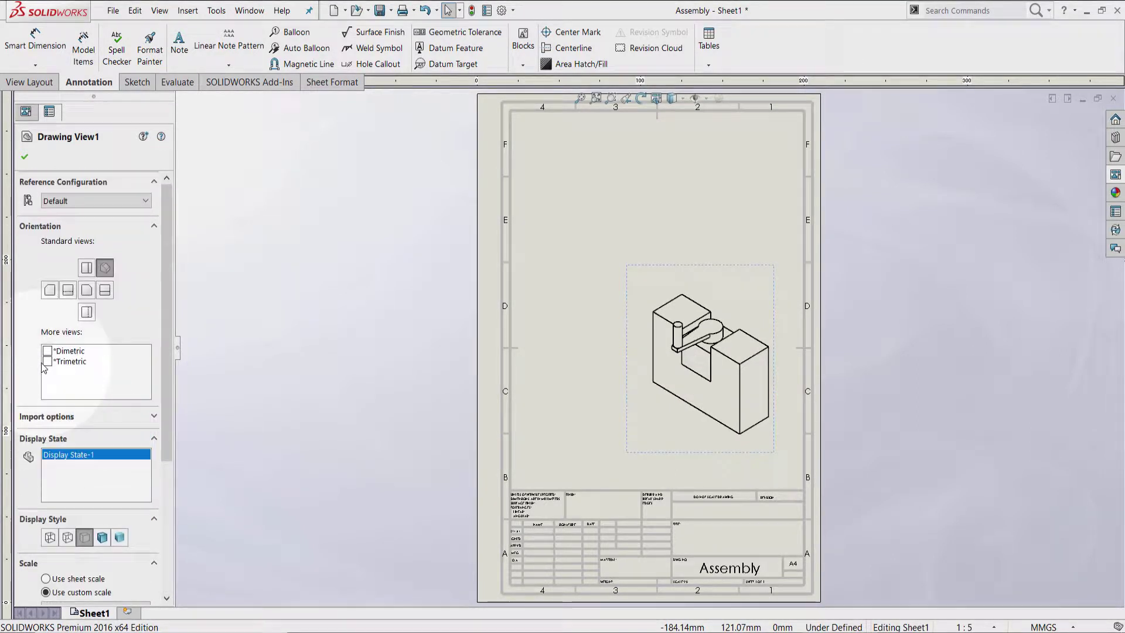
click(24, 157)
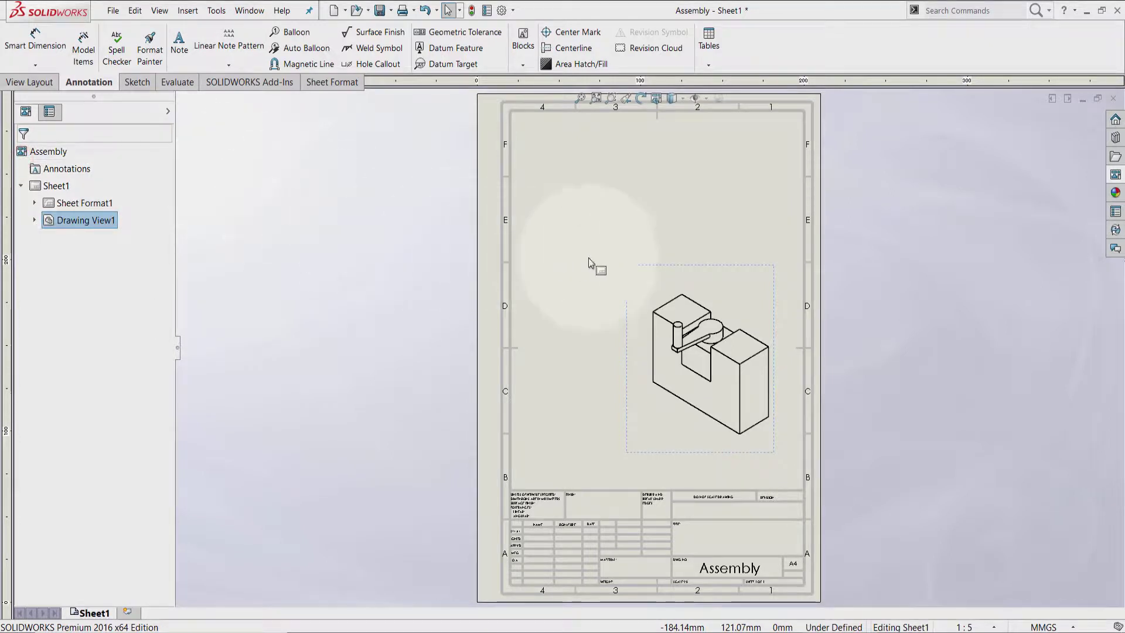
click(639, 285)
Select the isometric view and show the Insert > Tables submenu.
click(653, 204)
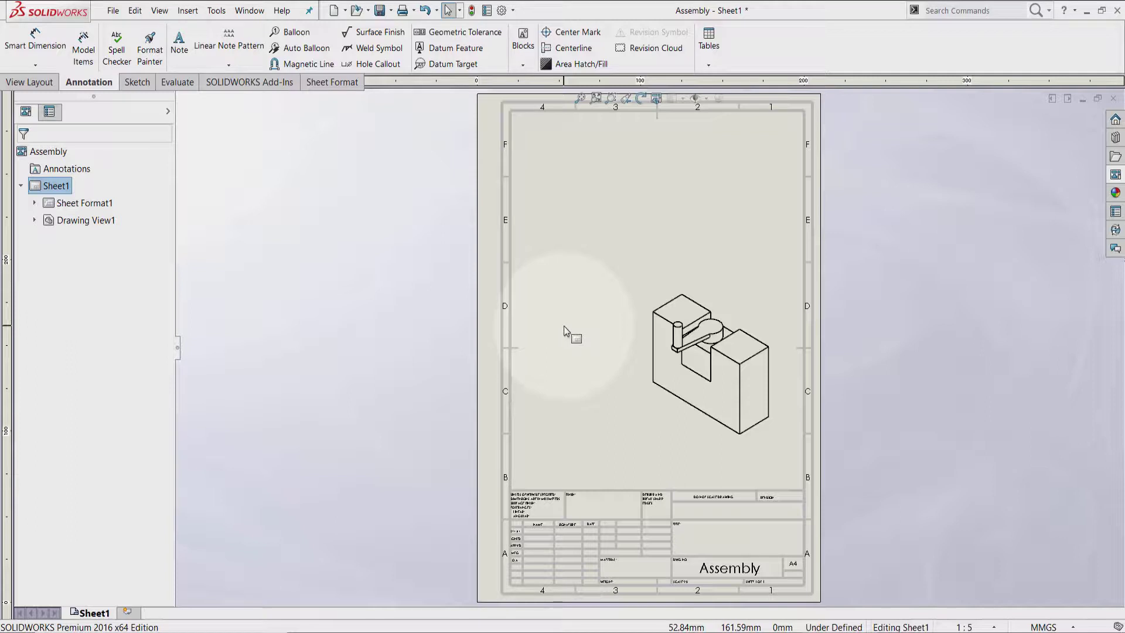
click(716, 309)
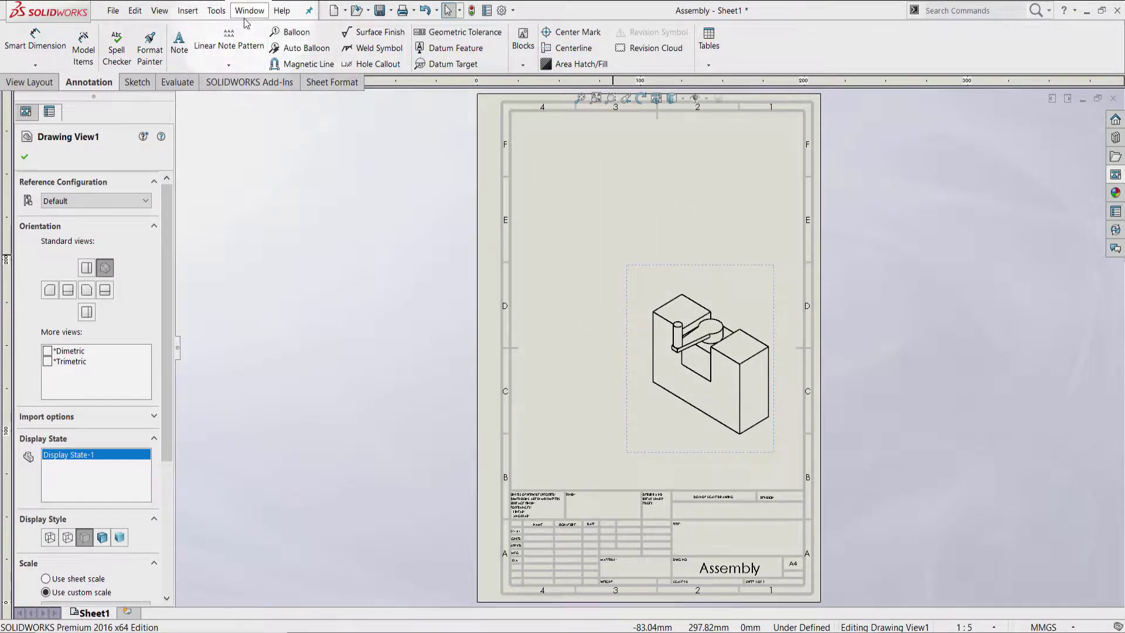
click(189, 12)
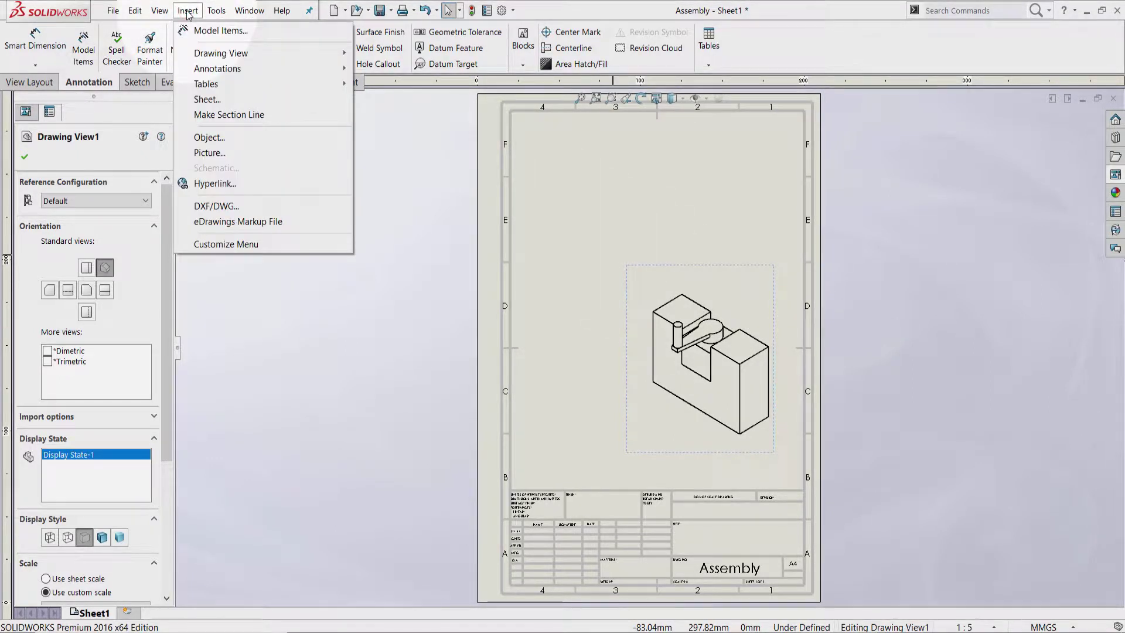
mouse_move(333, 86)
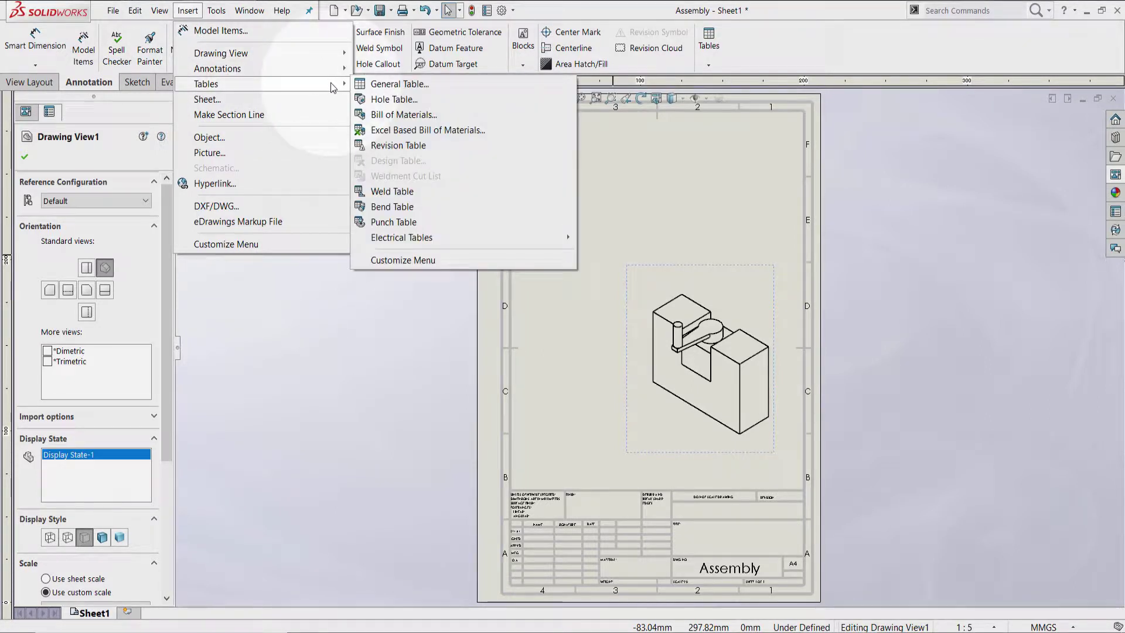
Insert a Parts only bill of materials and place it near the sheet's top-left.
click(422, 116)
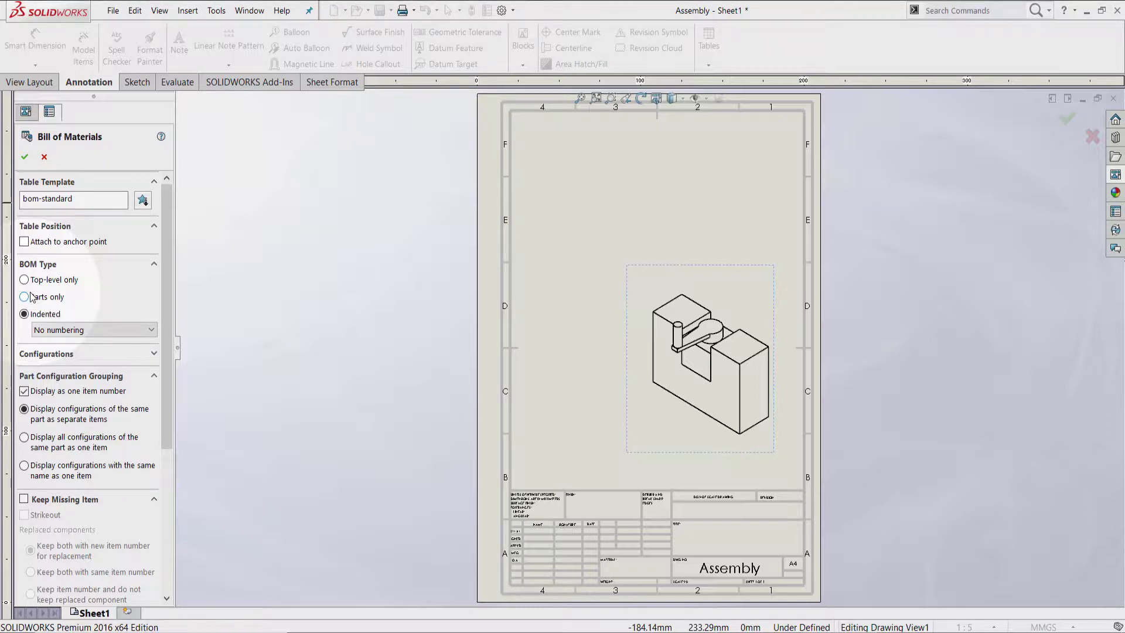
click(32, 297)
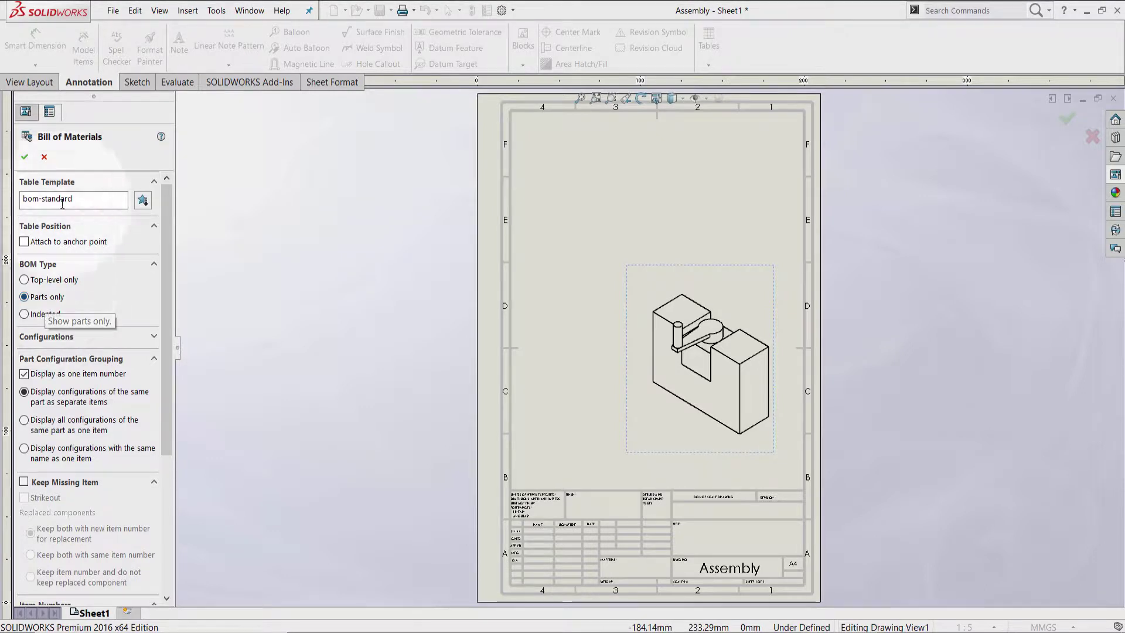
click(25, 157)
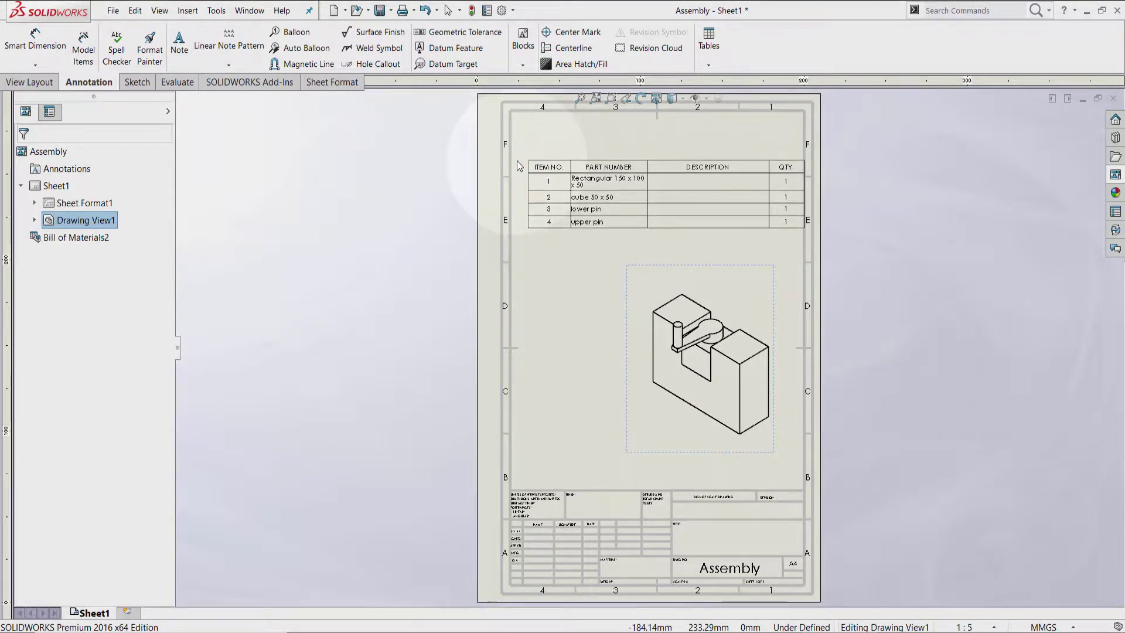
click(516, 162)
Nudge the bill of materials slightly, then switch to Edit Sheet Format.
click(482, 164)
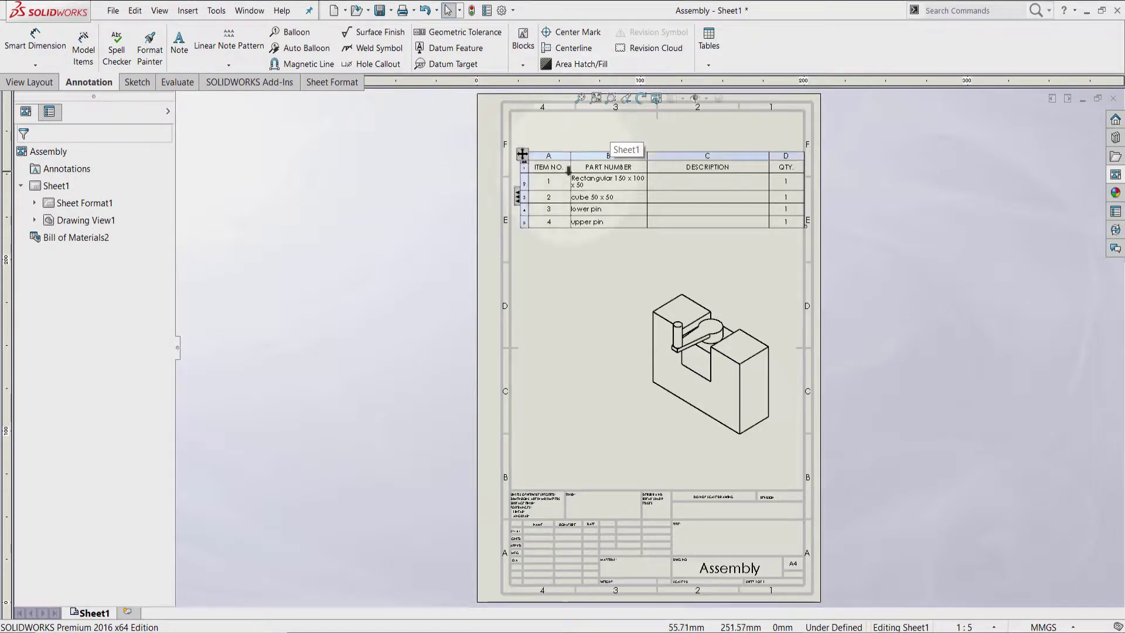
mouse_move(525, 156)
mouse_down()
mouse_move(470, 187)
mouse_move(537, 202)
mouse_move(537, 159)
mouse_move(502, 164)
mouse_move(533, 212)
mouse_move(577, 209)
mouse_move(582, 176)
mouse_move(530, 150)
mouse_up()
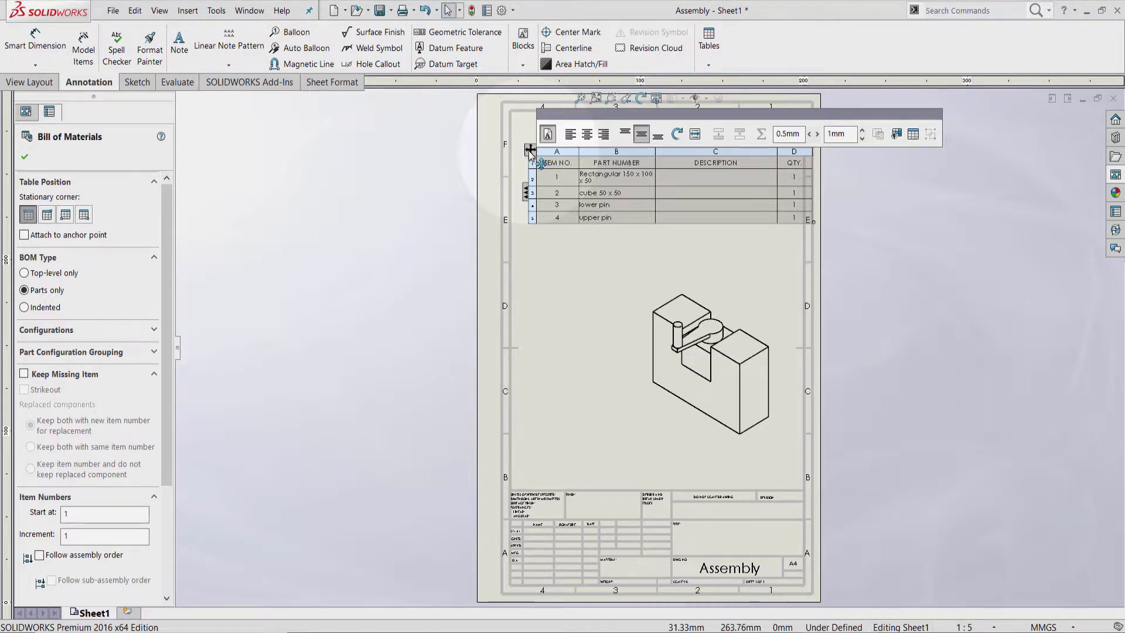
click(551, 297)
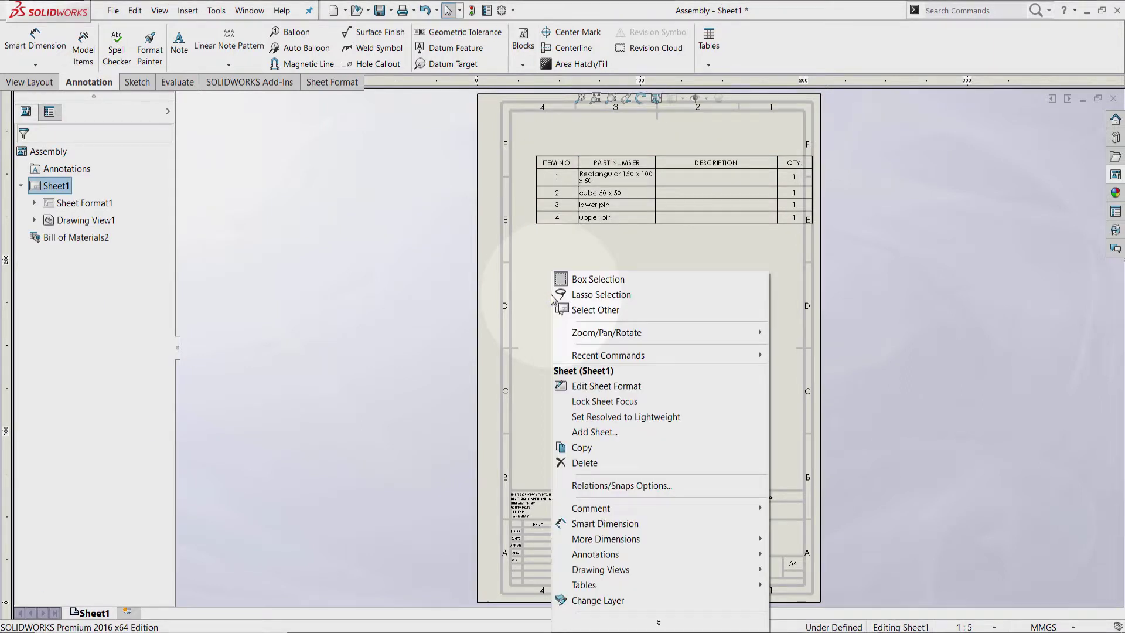
click(605, 386)
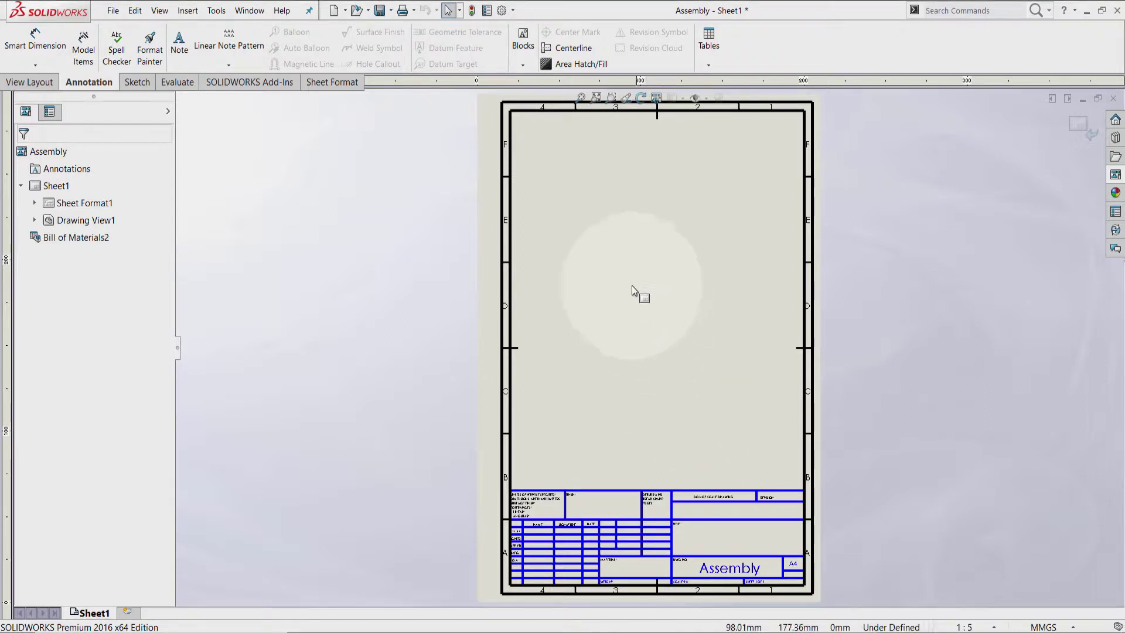
Set the border's top-left corner point (20, 287) as the Bill of Materials anchor.
right_click(510, 111)
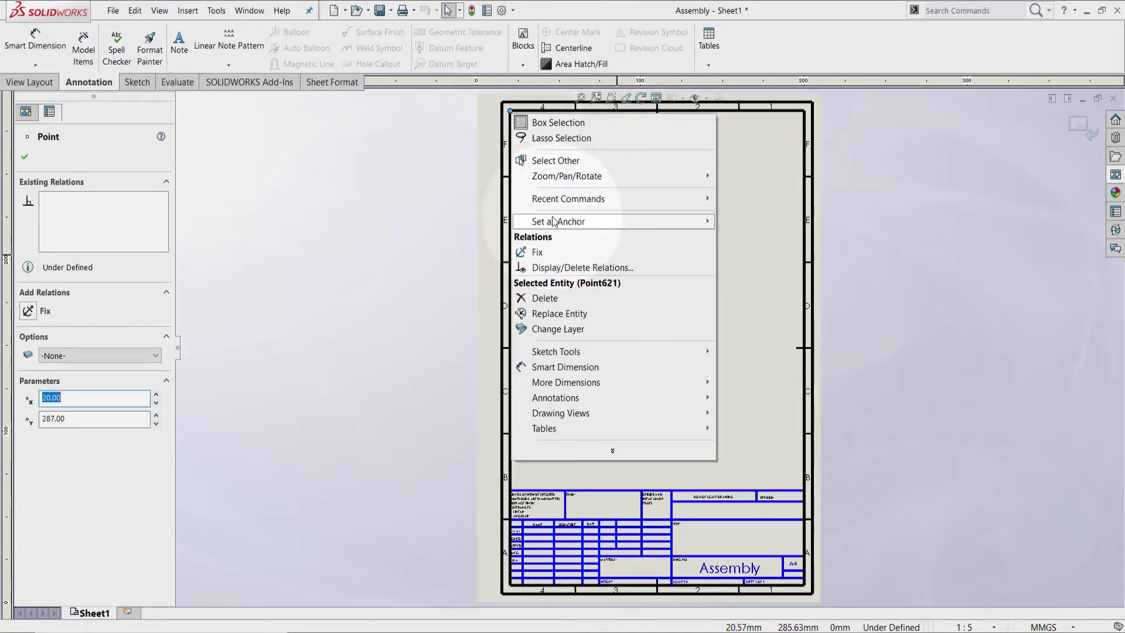
mouse_move(588, 222)
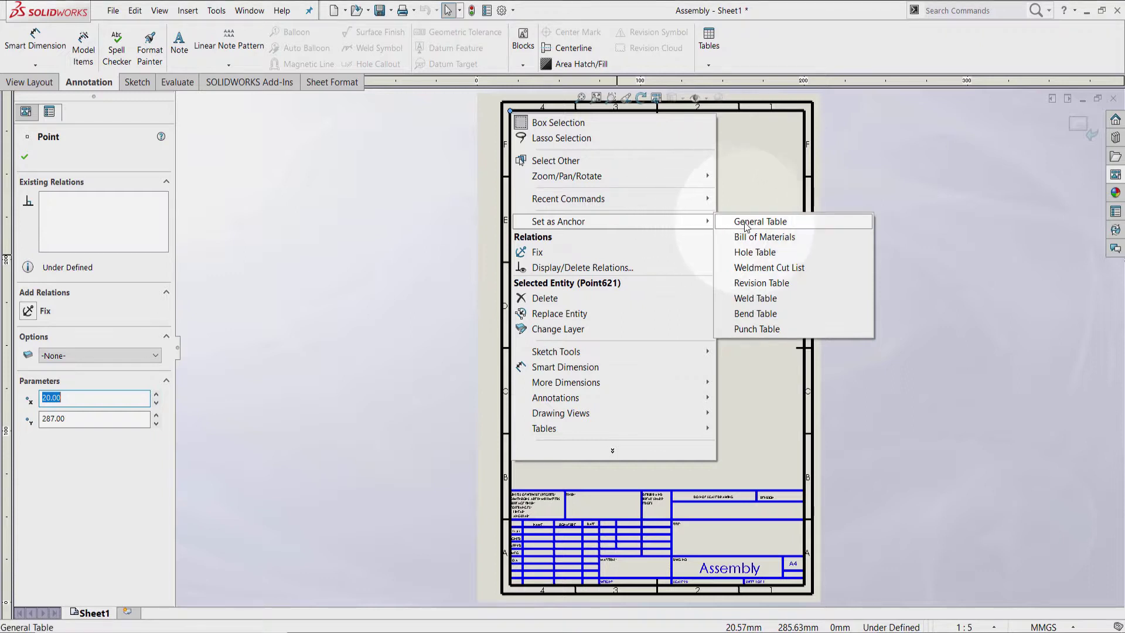
click(783, 237)
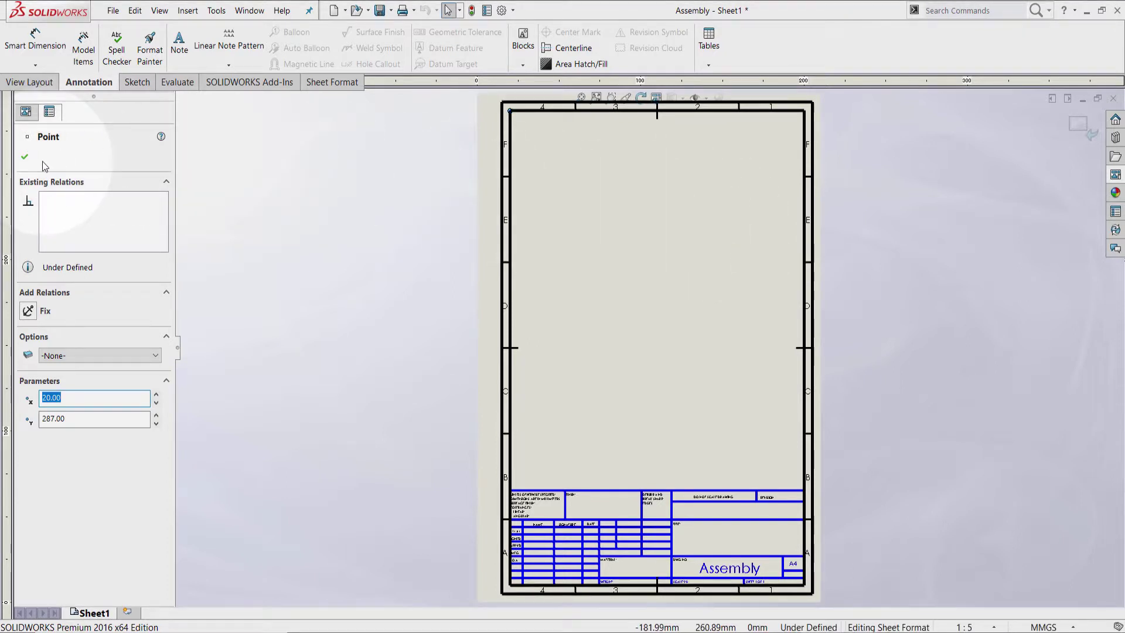
click(25, 157)
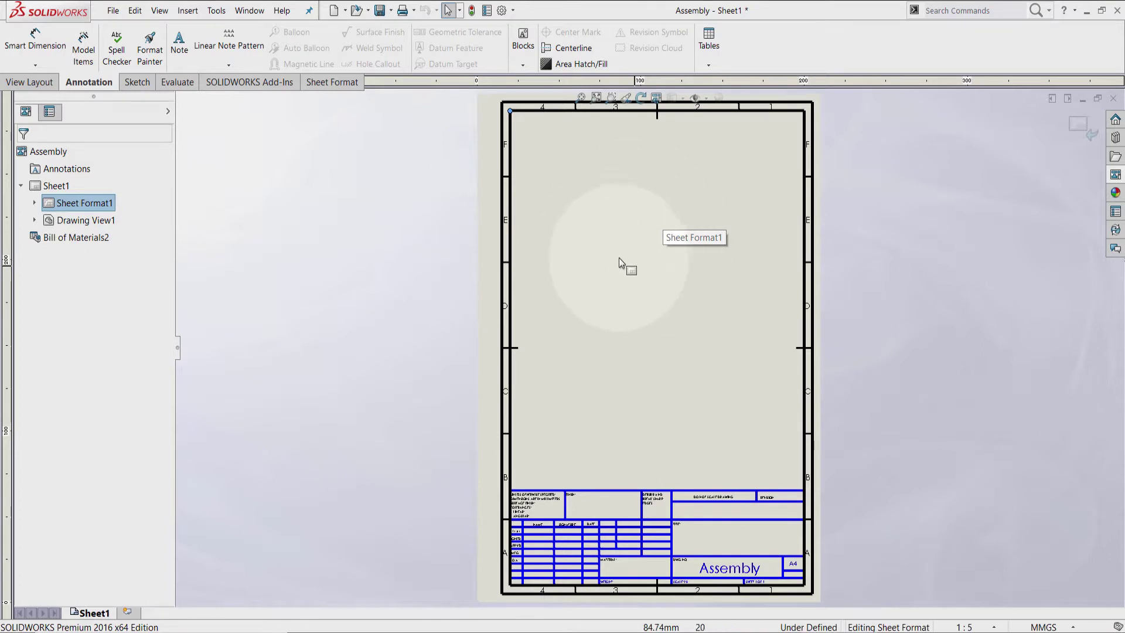
Return to Edit Sheet and select the bill of materials table.
right_click(646, 231)
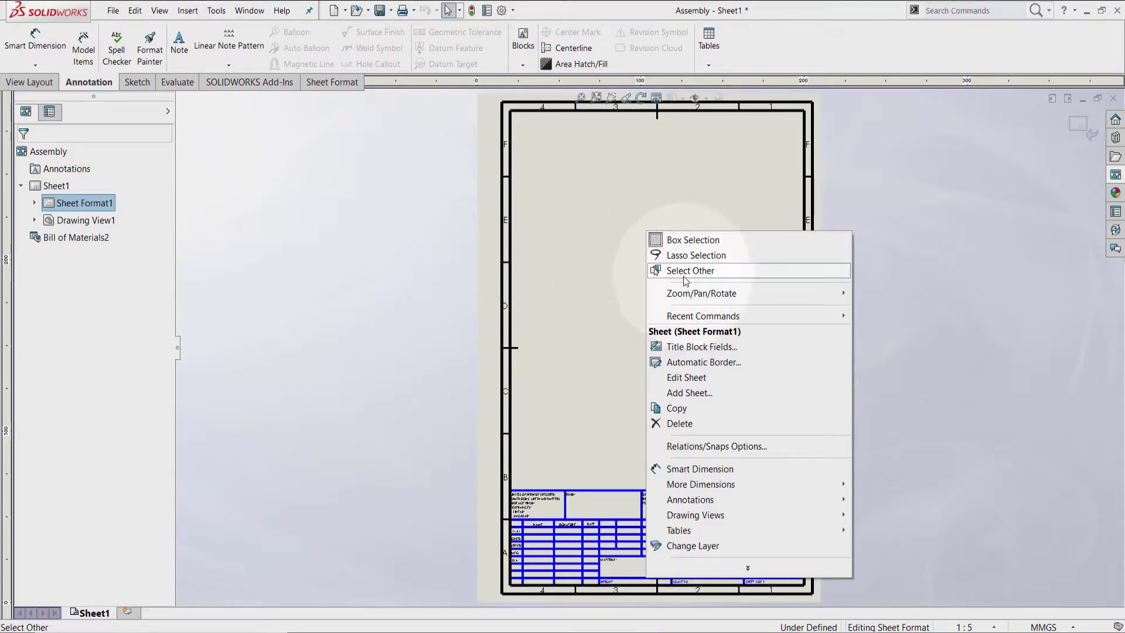
click(722, 380)
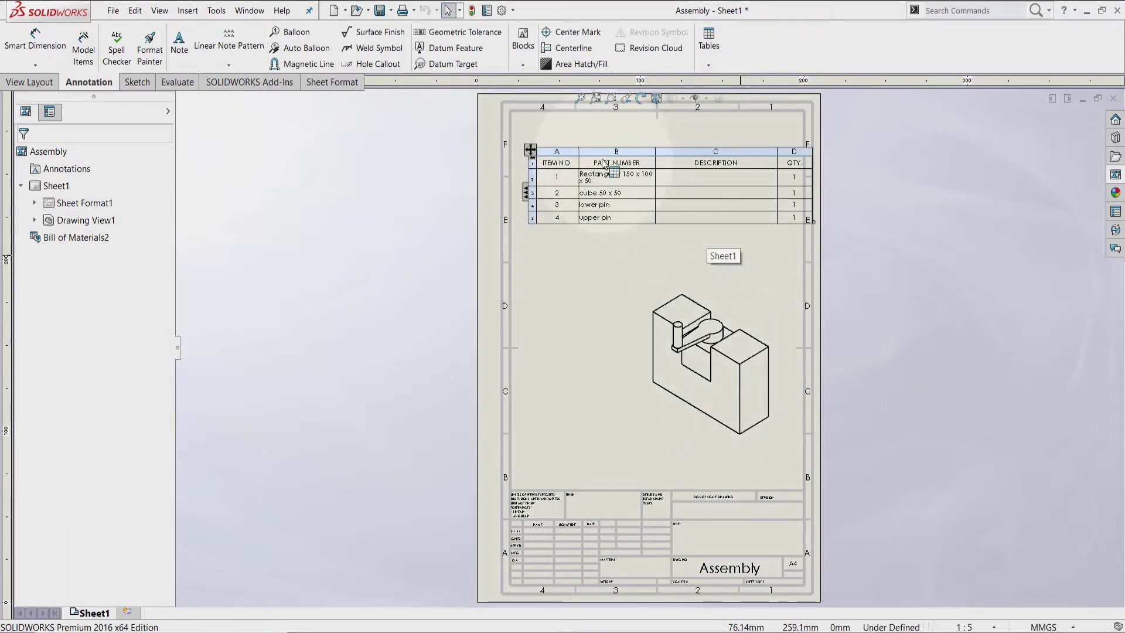
click(563, 159)
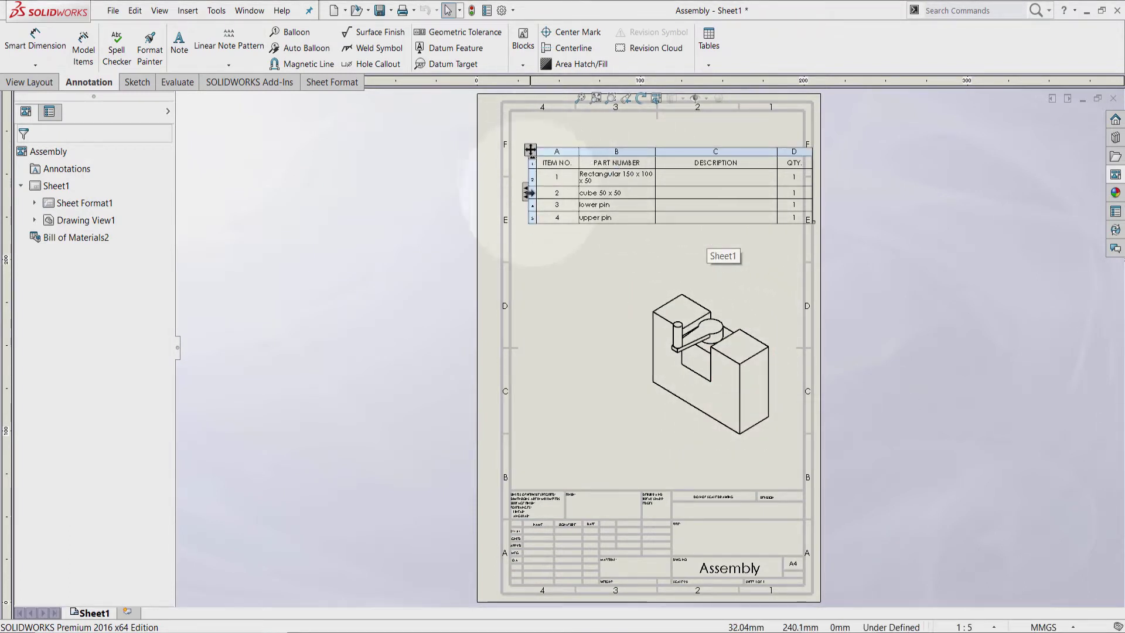
Attach the bill of materials to its anchor point in the border's top-left corner.
click(530, 150)
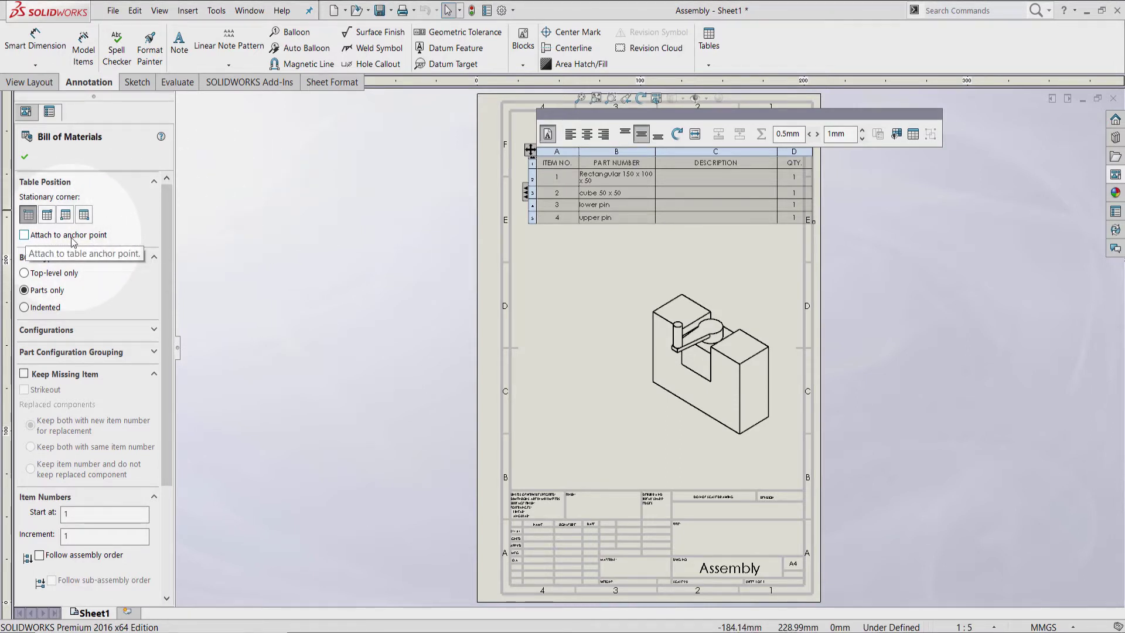
click(24, 235)
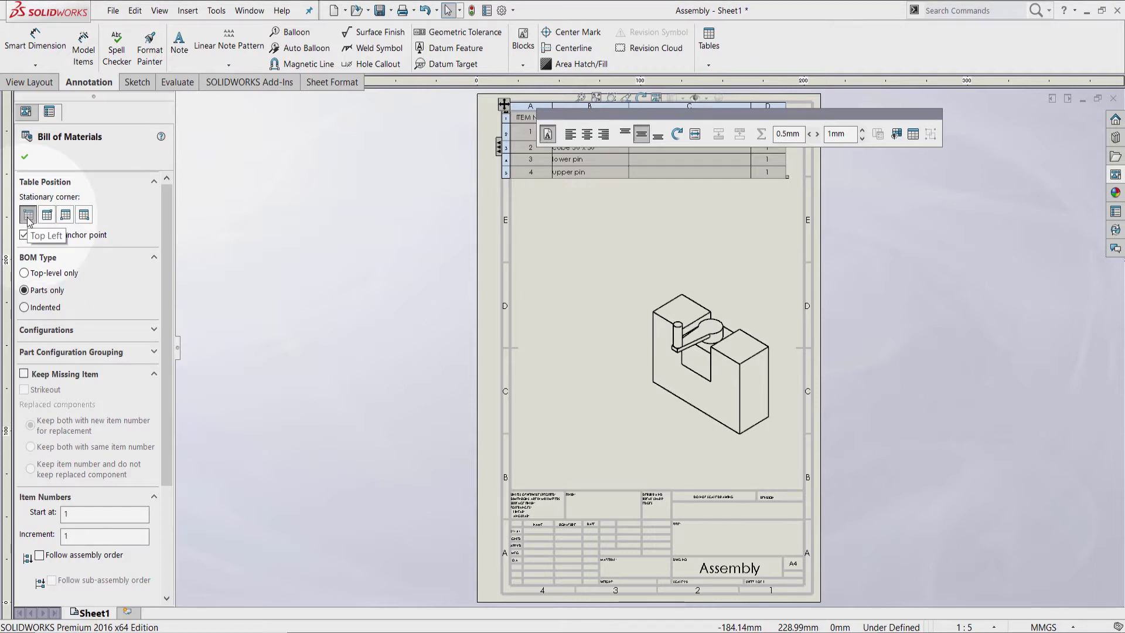
click(27, 157)
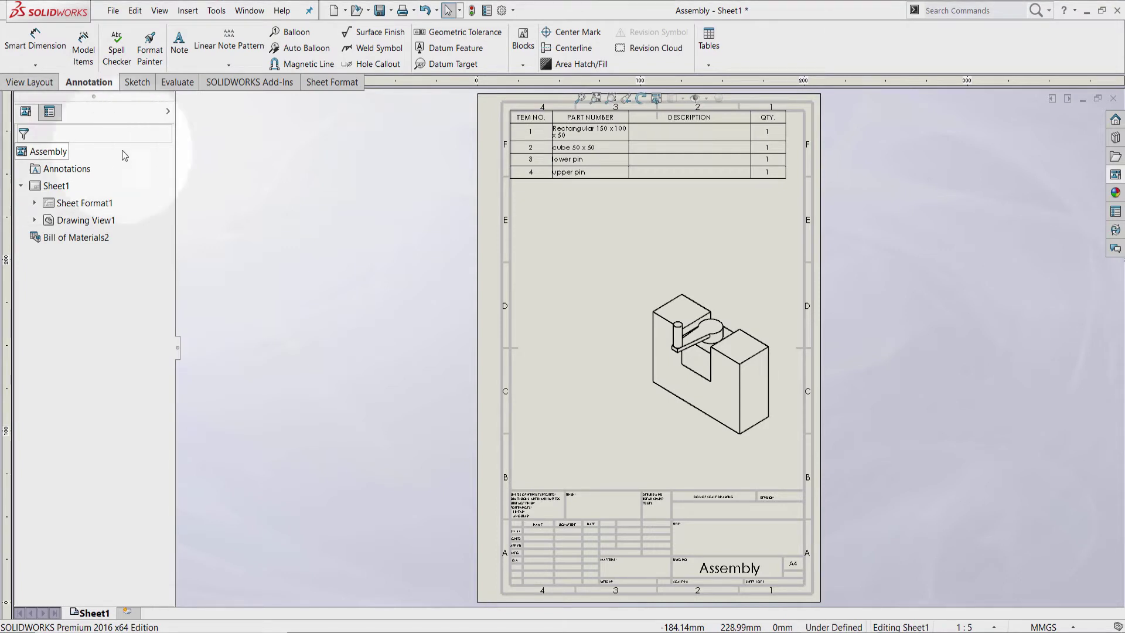
mouse_move(504, 105)
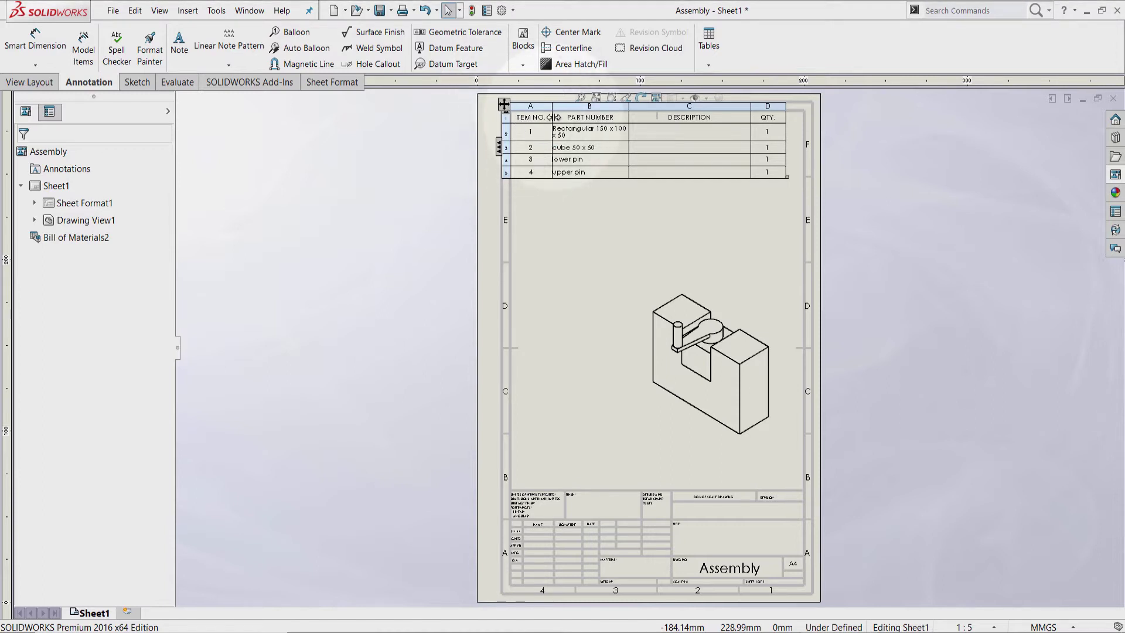
Narrow the ITEM NO., DESCRIPTION and QTY columns of the bill of materials.
mouse_move(553, 113)
mouse_down()
mouse_move(571, 115)
mouse_move(537, 123)
mouse_up()
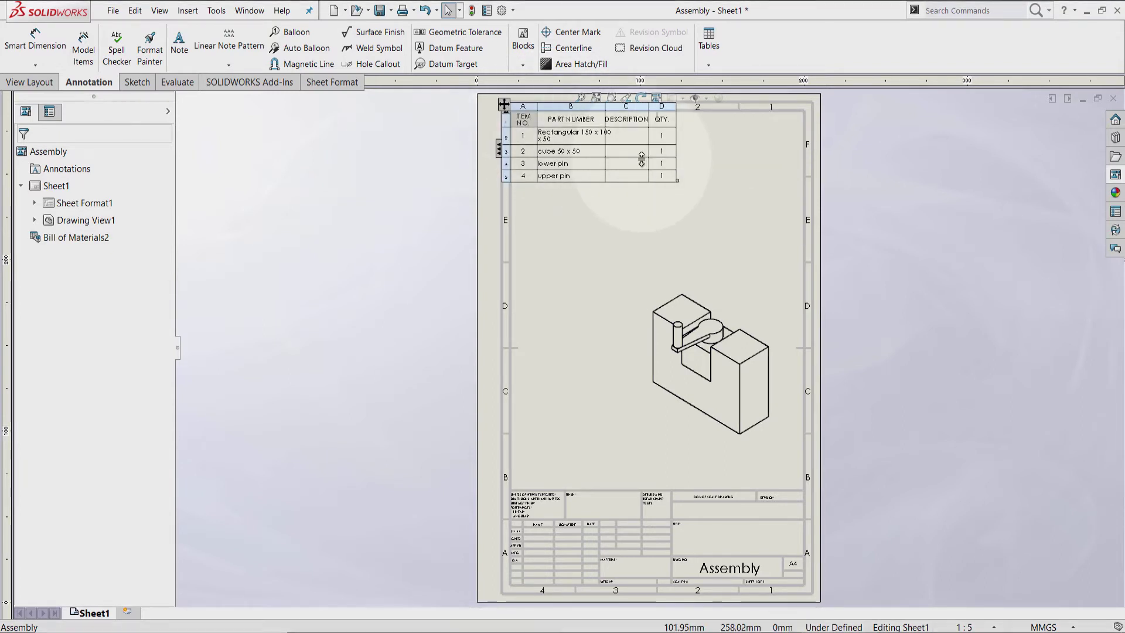
click(629, 143)
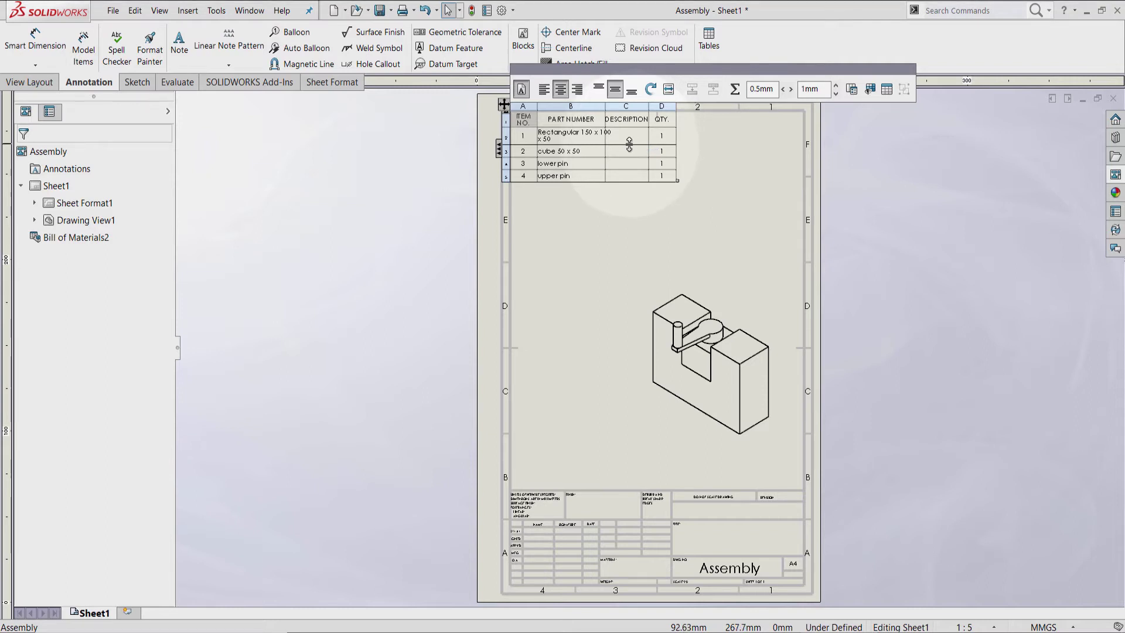